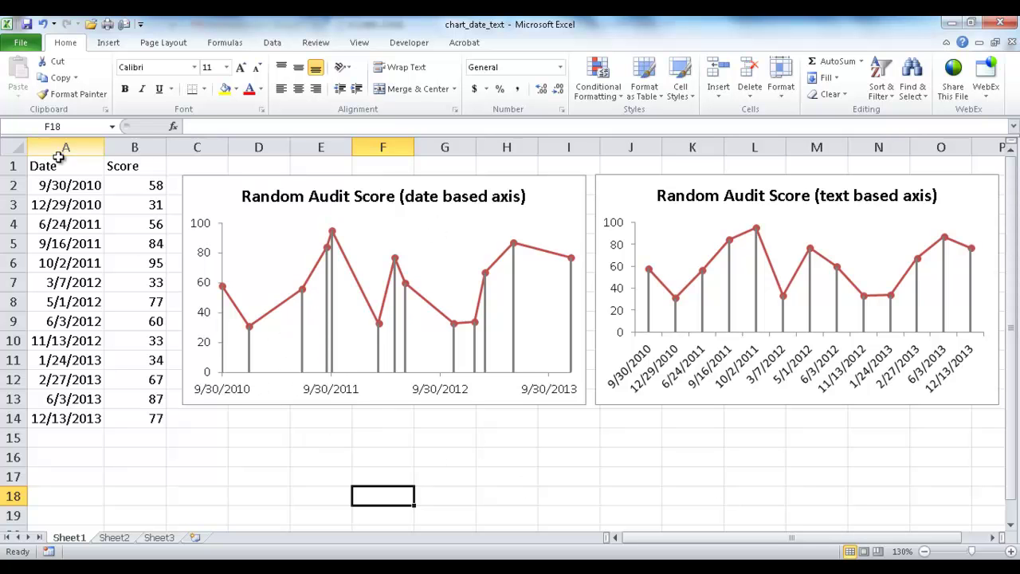
Examine the audit data in A1:B14 and compare the spacing of the 9/16/2011 and 10/2/2011 scores in both charts
left_click_drag(66, 166, 141, 420)
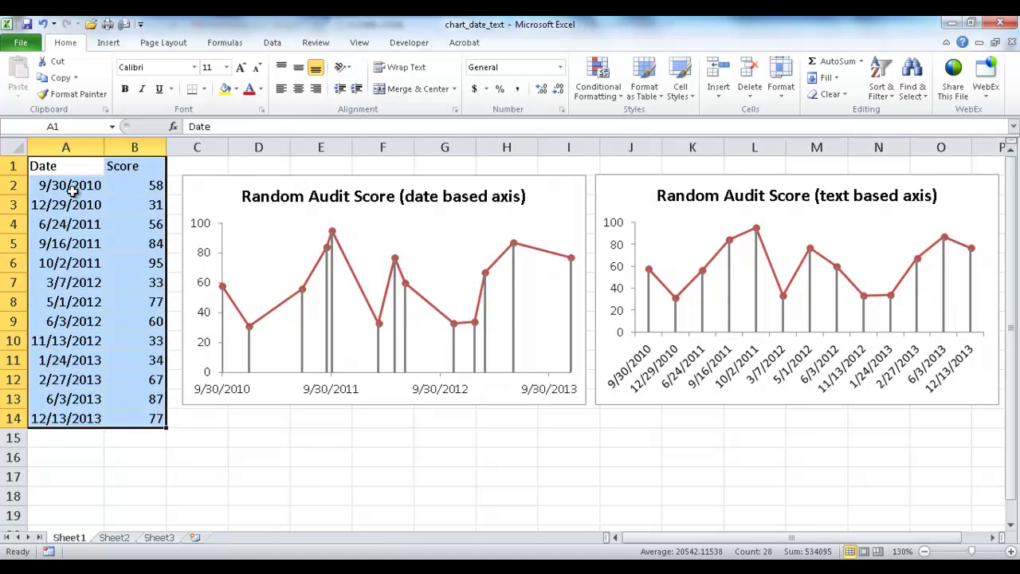
left_click(392, 453)
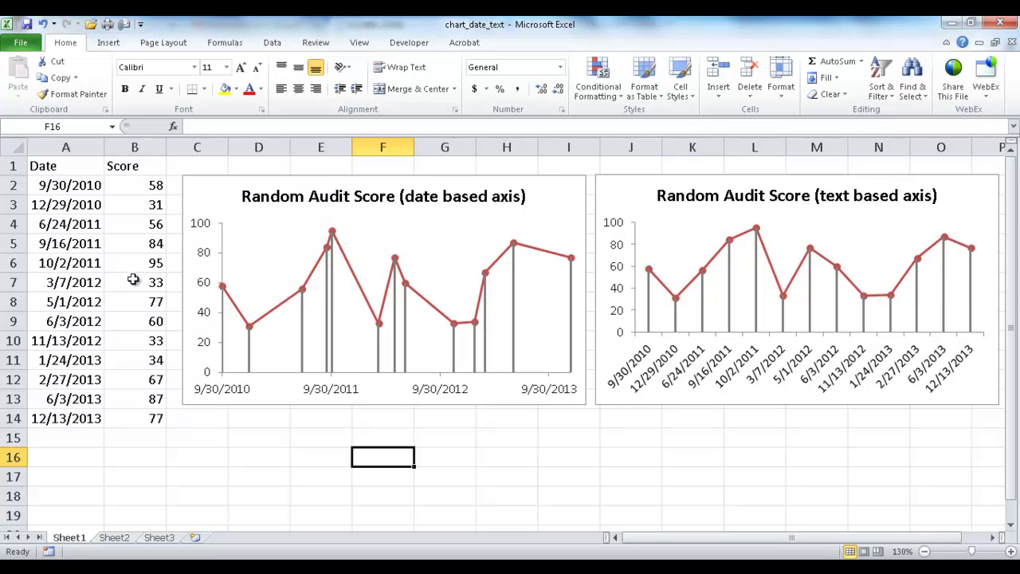
left_click(72, 227)
left_click_drag(72, 227, 80, 268)
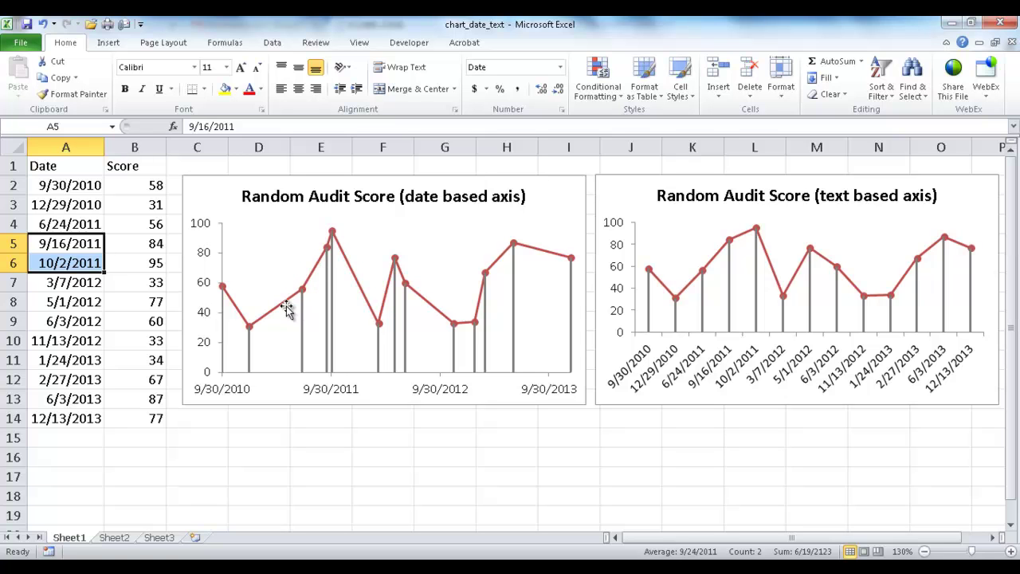
left_click(712, 308)
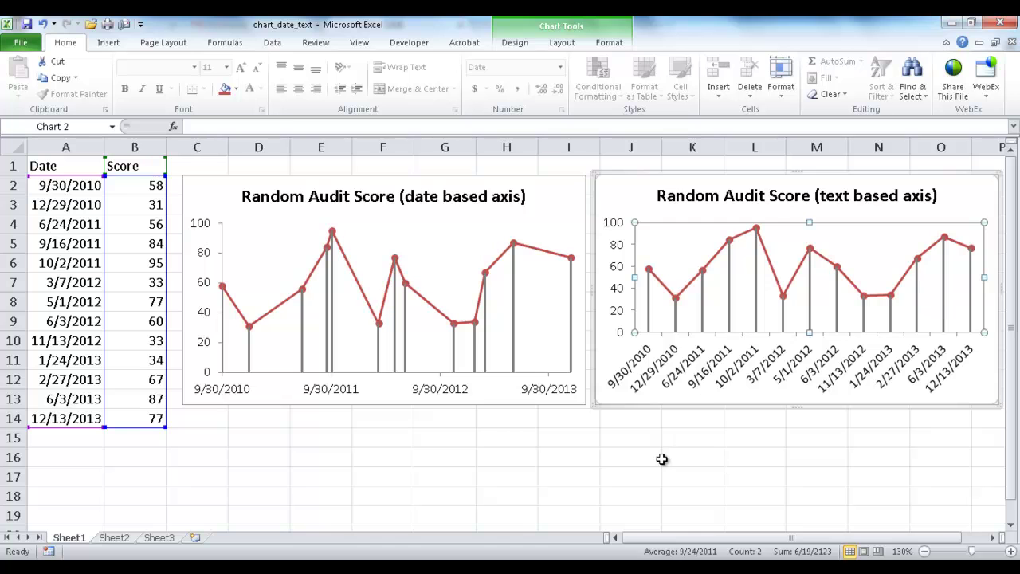
left_click(661, 459)
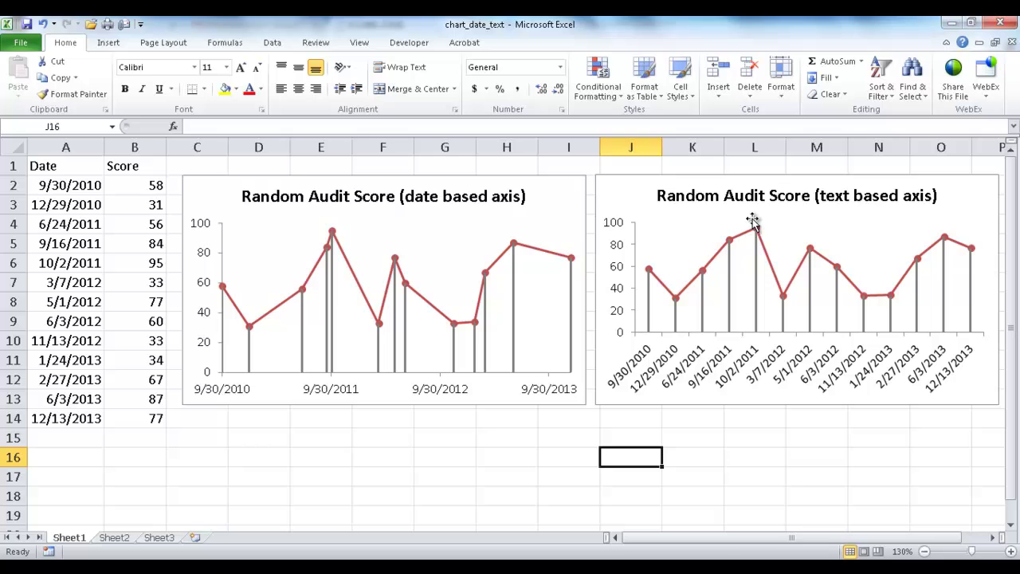
Copy the Date and Score data in A1:B14 to cell A1 of Sheet2
left_click_drag(57, 166, 152, 419)
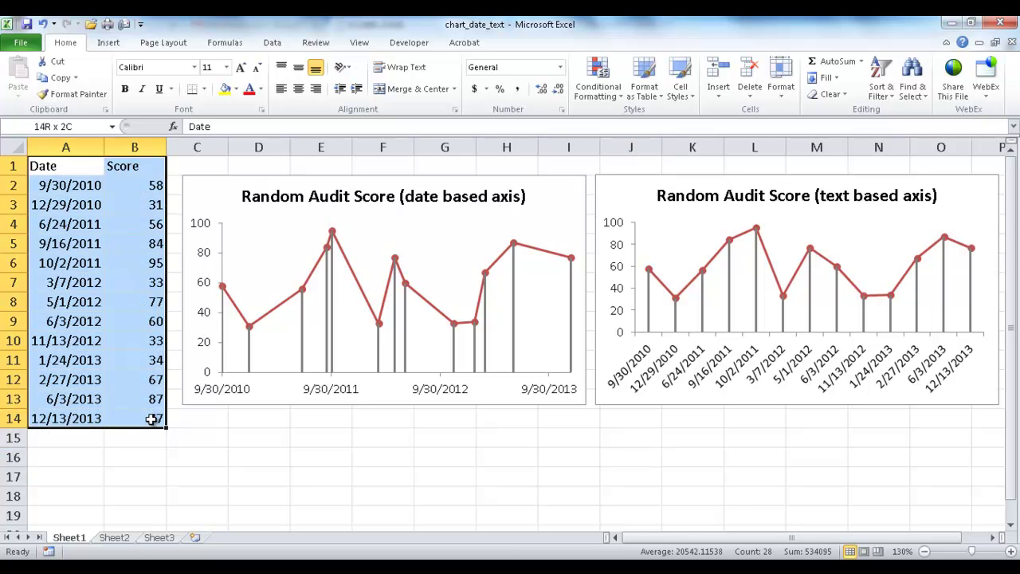
key("ctrl+c")
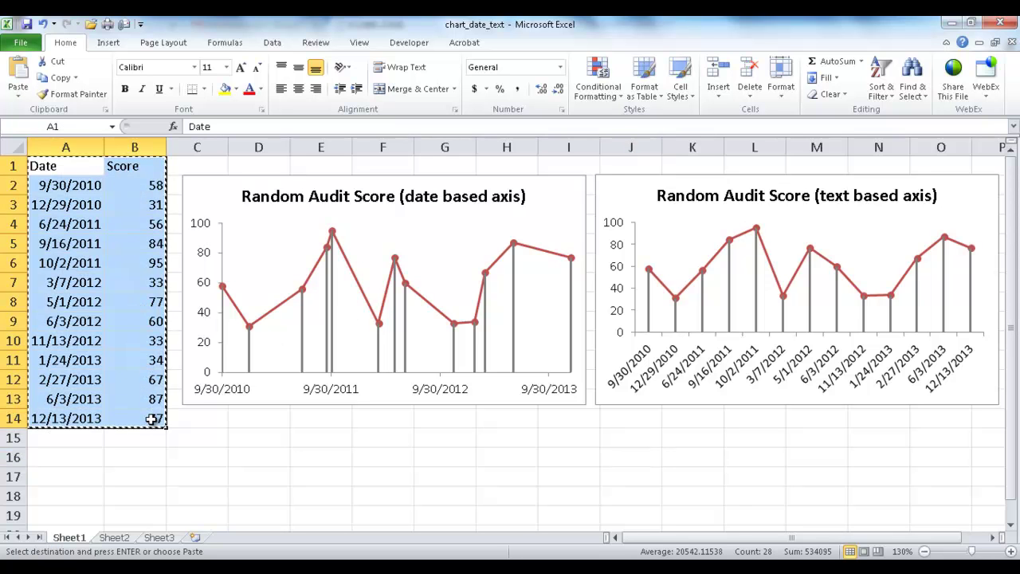
left_click(121, 535)
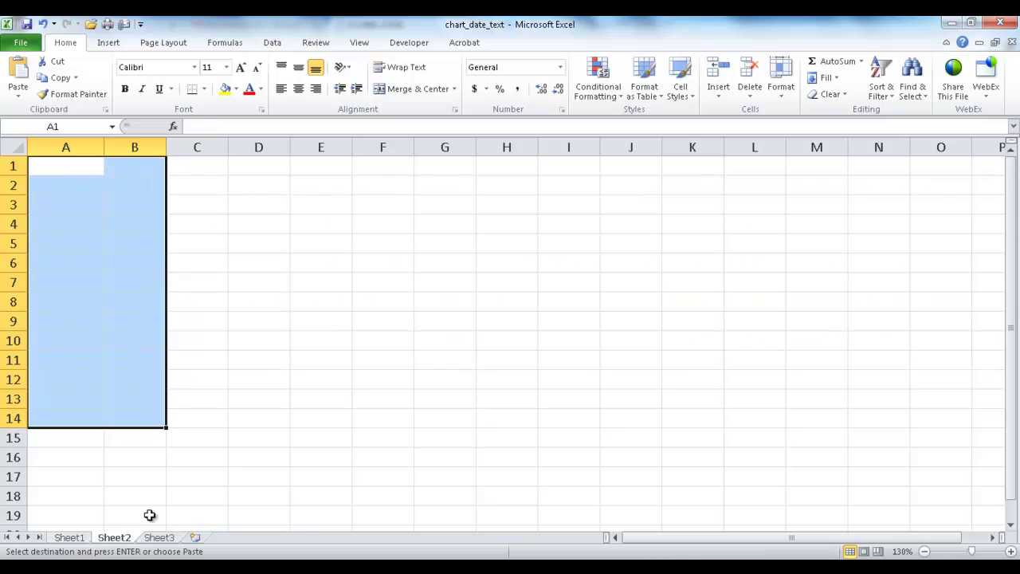
left_click(78, 171)
key("ctrl+v")
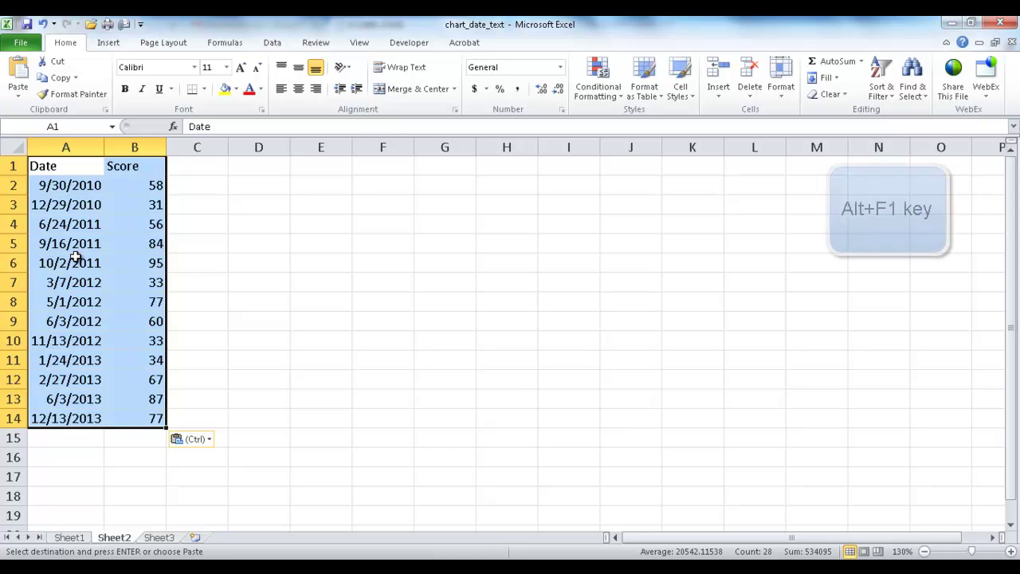
Create a line chart with markers from the pasted Date and Score data and place it beside the table
key("alt+F1")
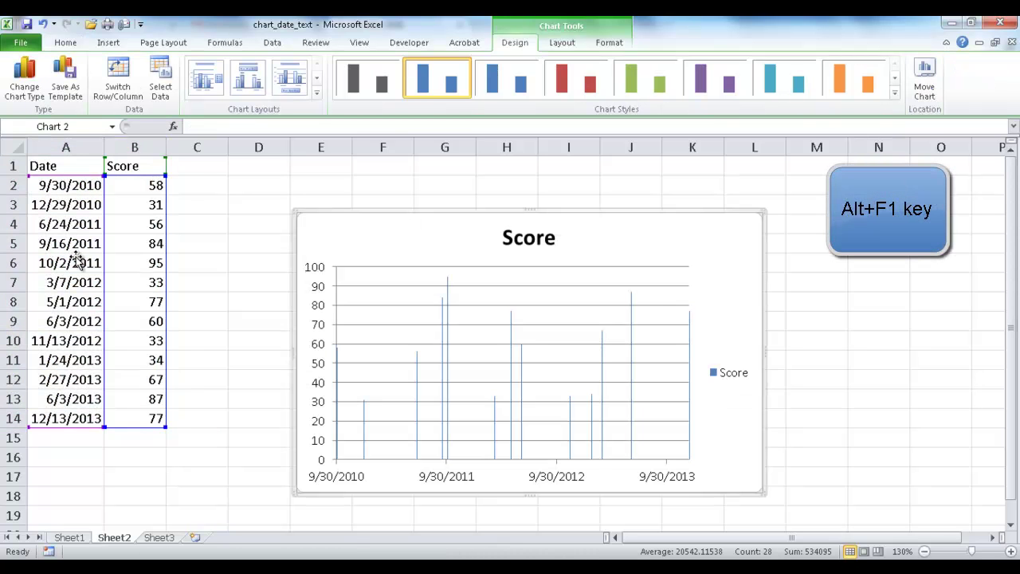
left_click_drag(342, 211, 230, 174)
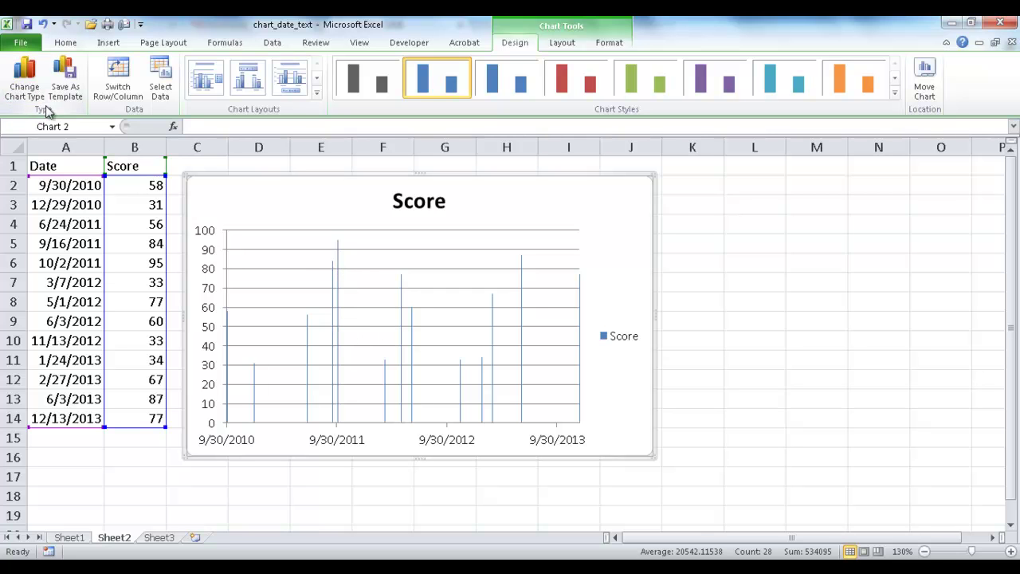
left_click(24, 84)
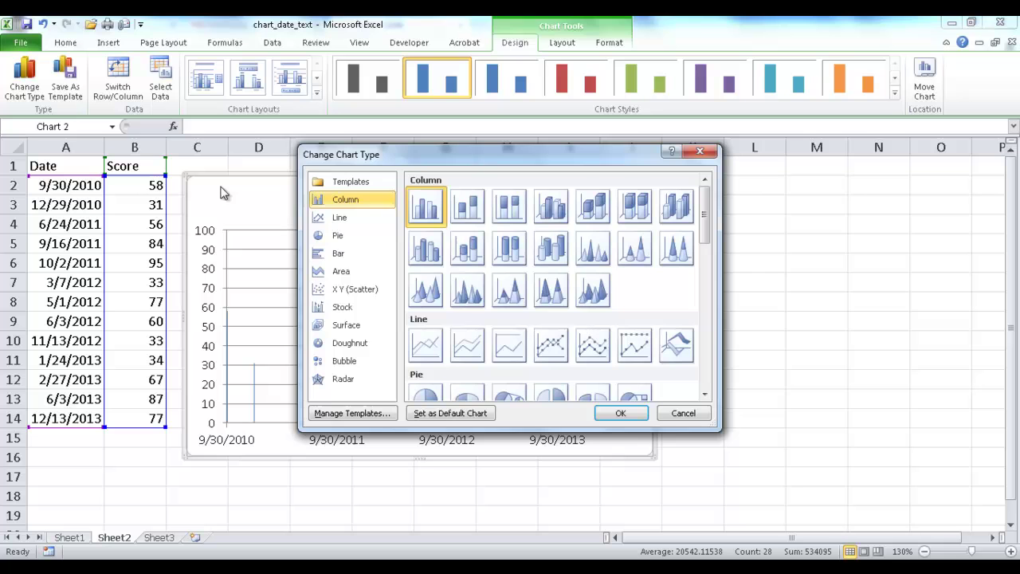
left_click(553, 362)
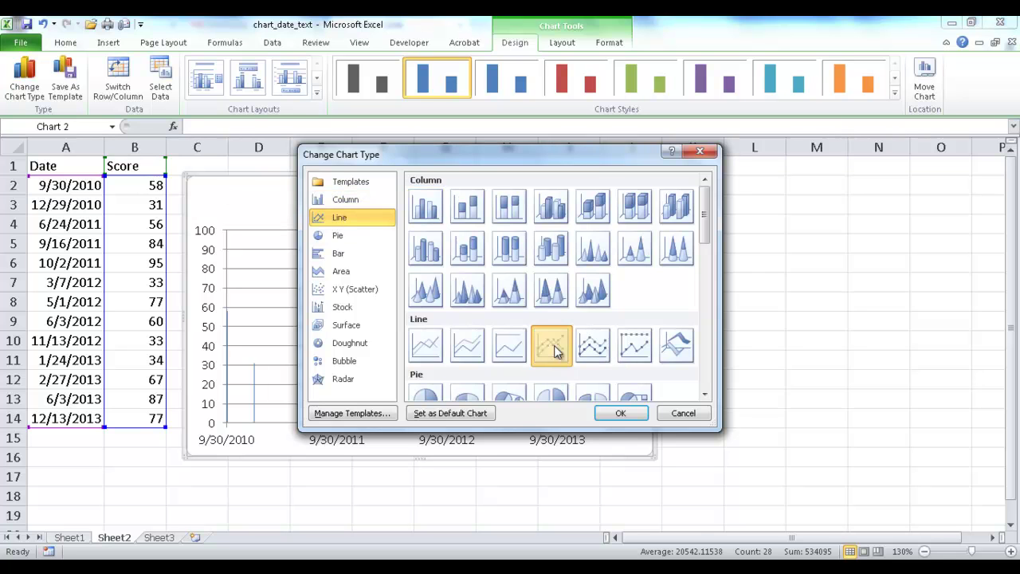
left_click(614, 416)
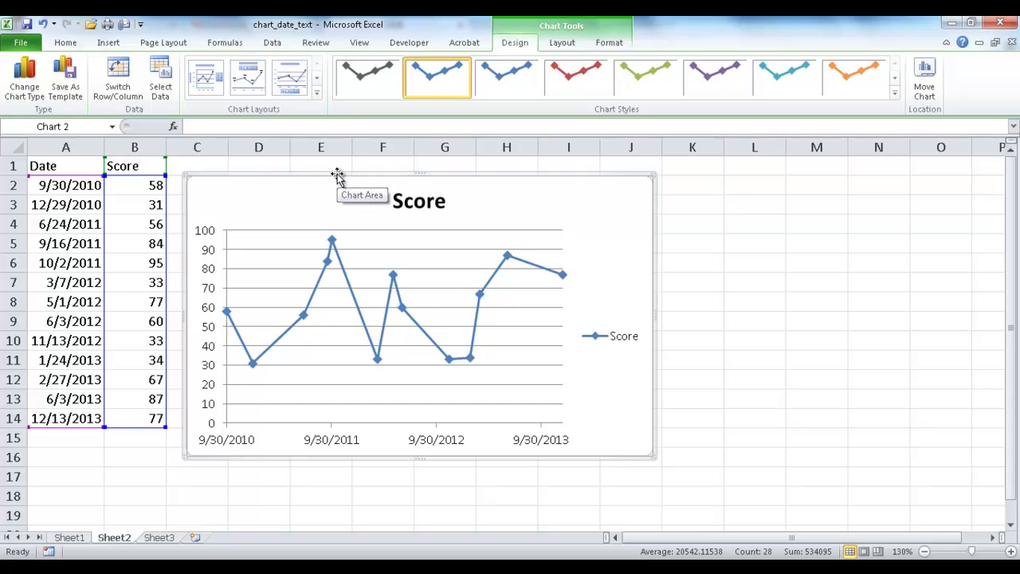
left_click_drag(336, 172, 334, 170)
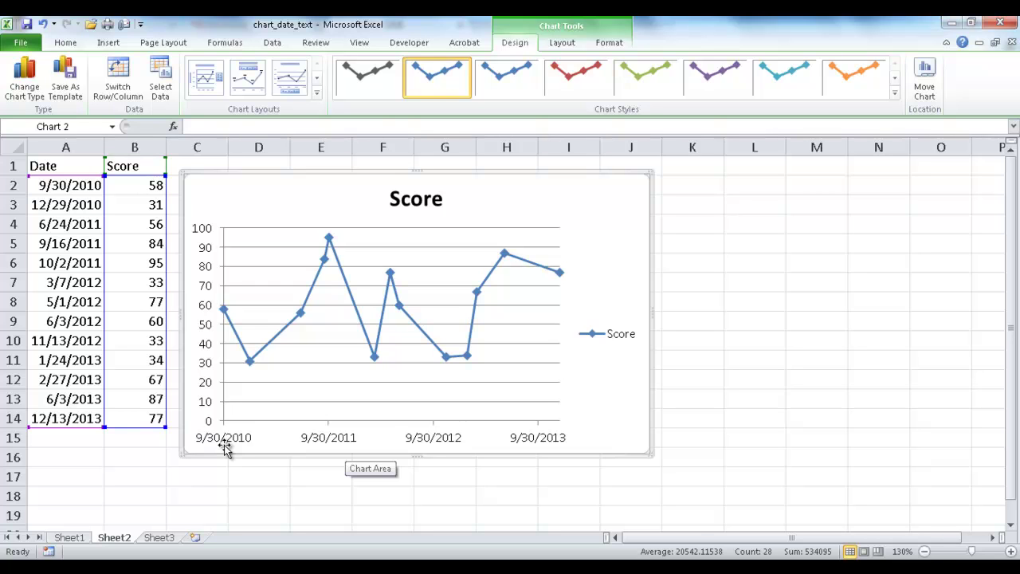
Try the Date axis type on the chart's horizontal axis, and set it to Text axis
right_click(329, 443)
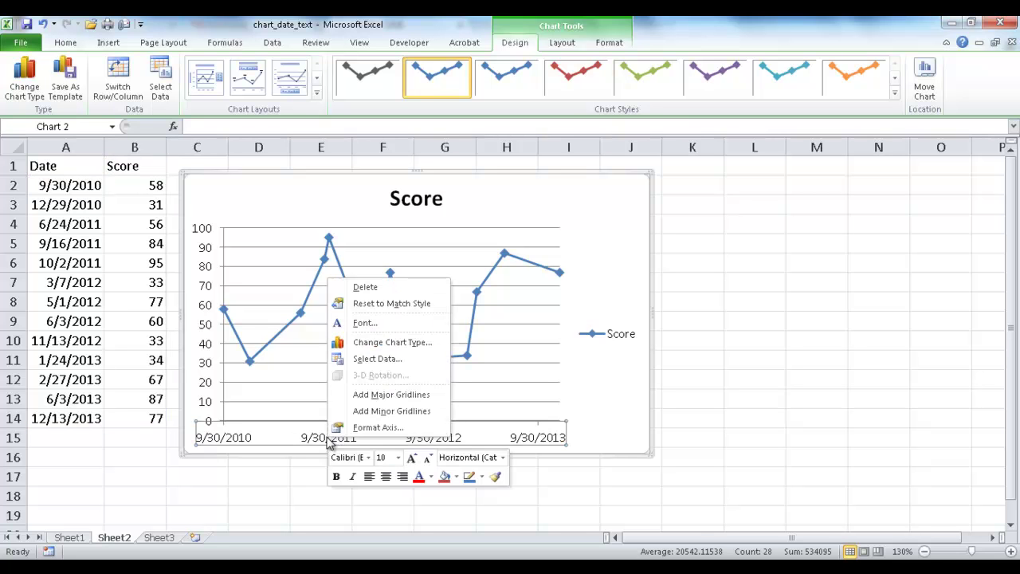
left_click(367, 428)
left_click_drag(668, 82, 728, 57)
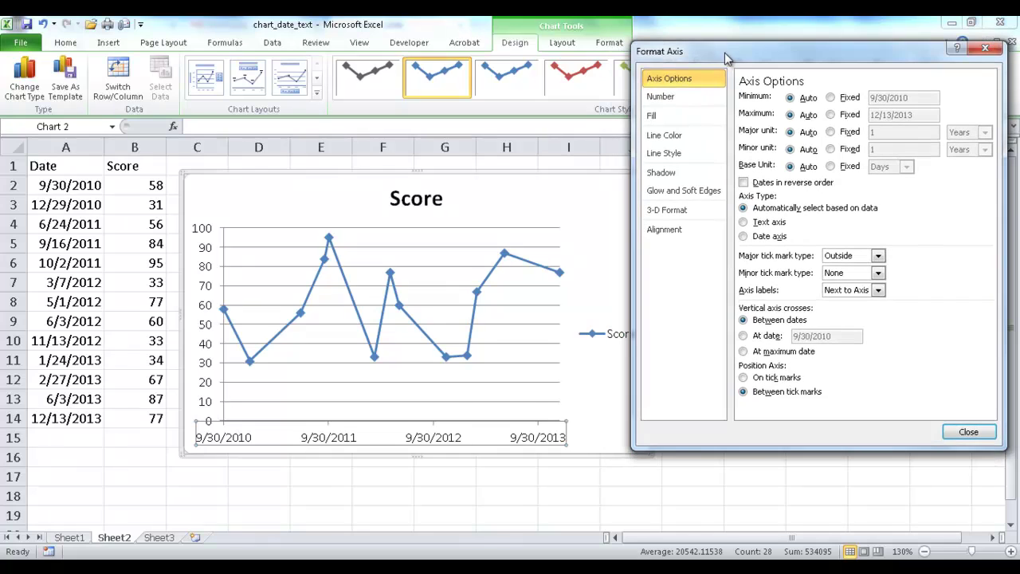
left_click(744, 239)
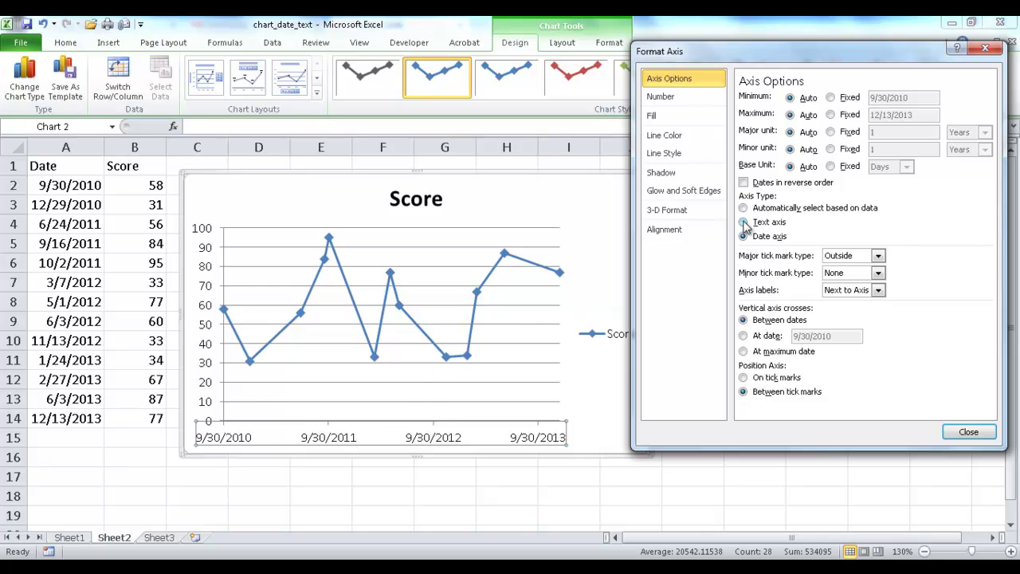
left_click(744, 222)
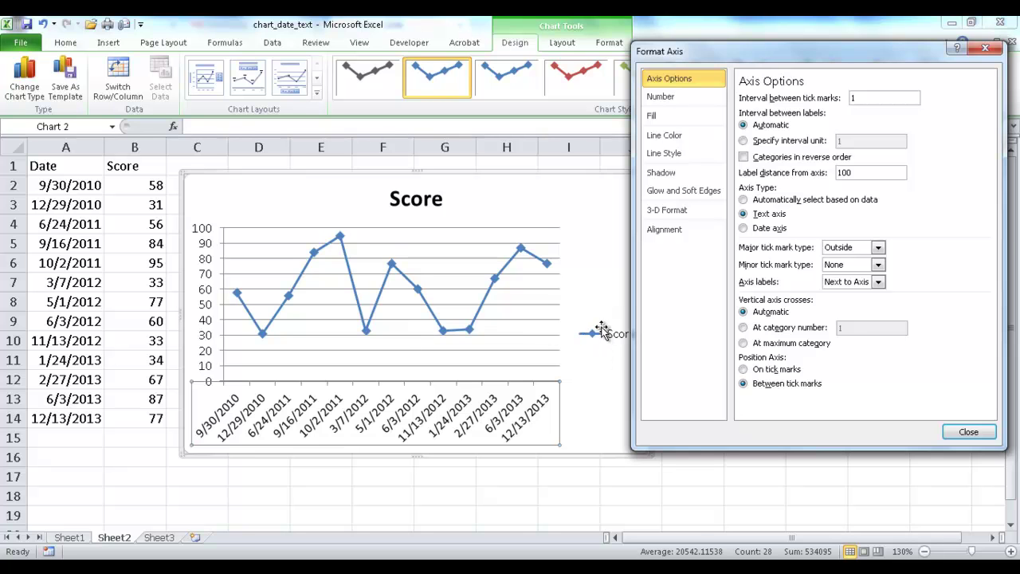
left_click_drag(761, 60, 778, 115)
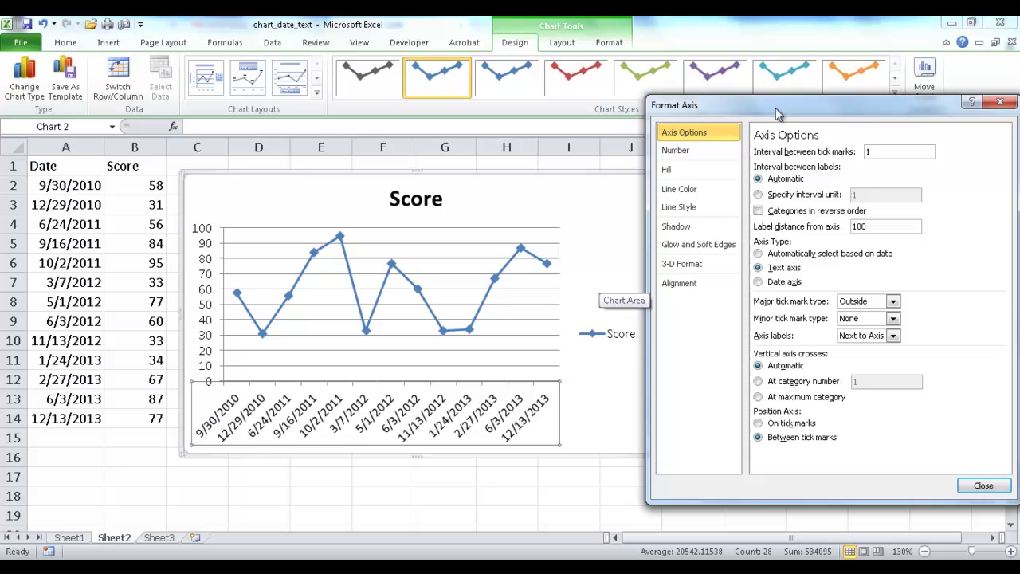
left_click(982, 484)
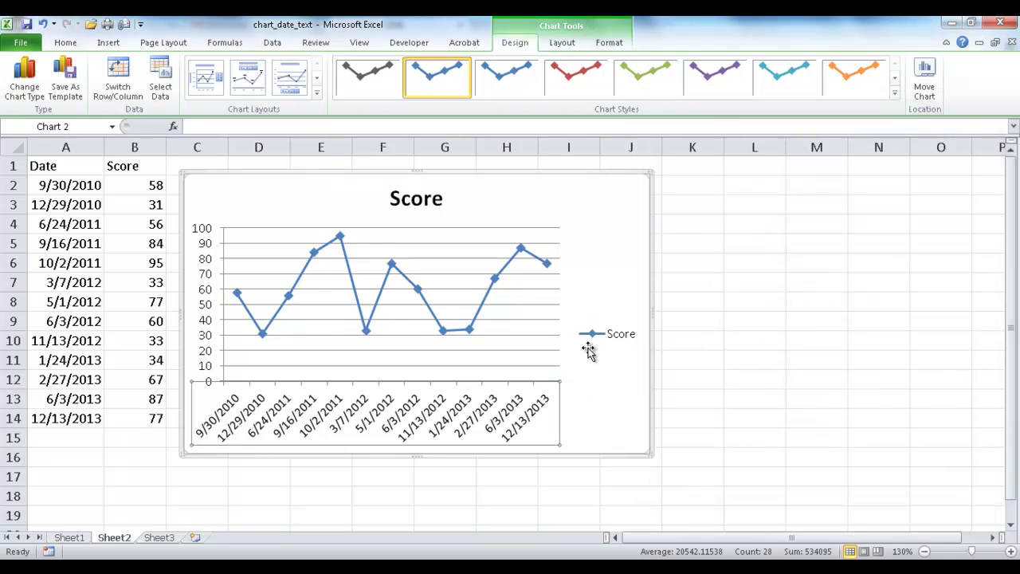
Delete the legend and the major horizontal gridlines from the Score chart
left_click(594, 335)
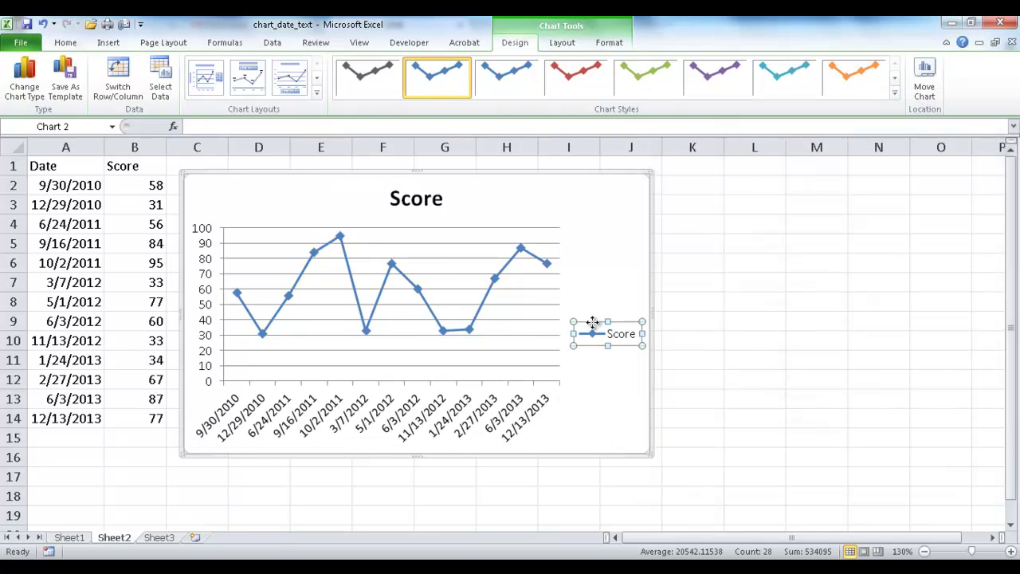
key("Delete")
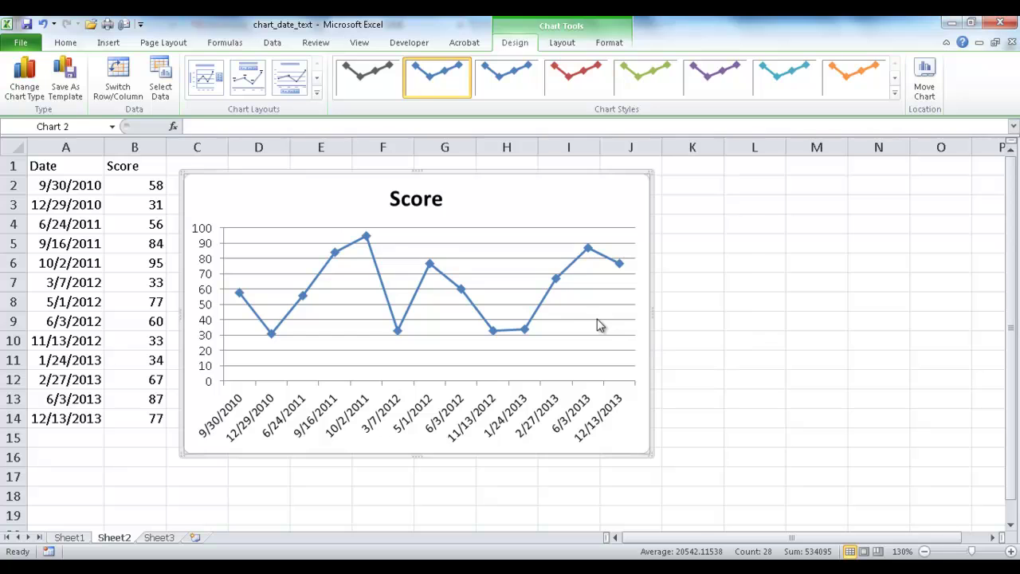
left_click(600, 319)
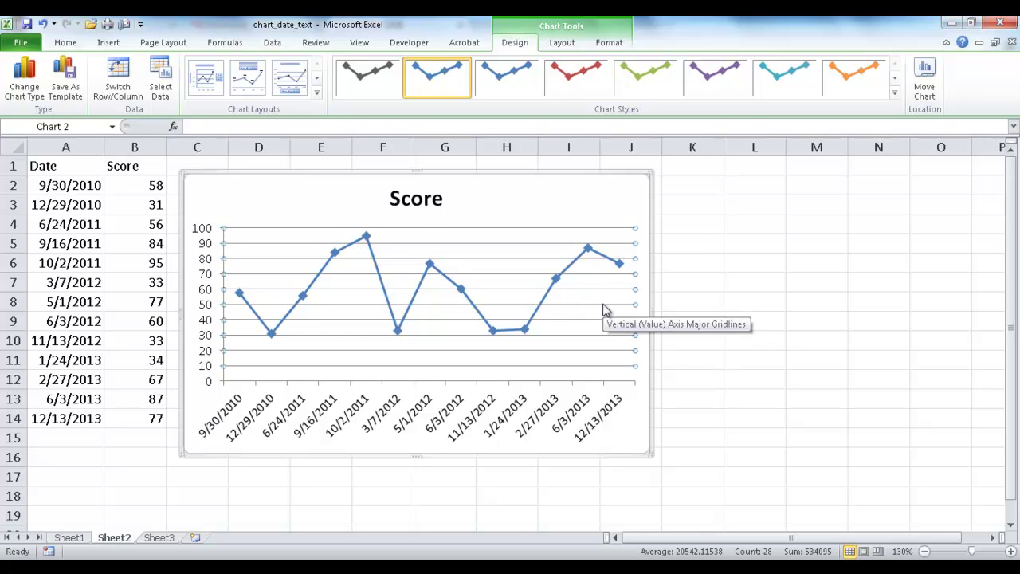
key("Delete")
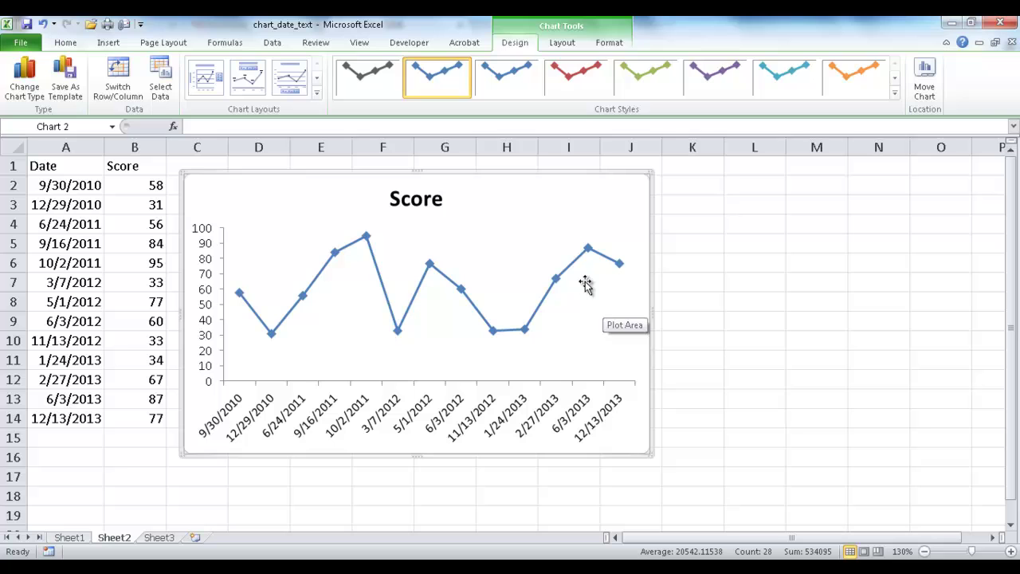
Add drop lines from the data points to the horizontal axis of the Score chart
left_click(562, 43)
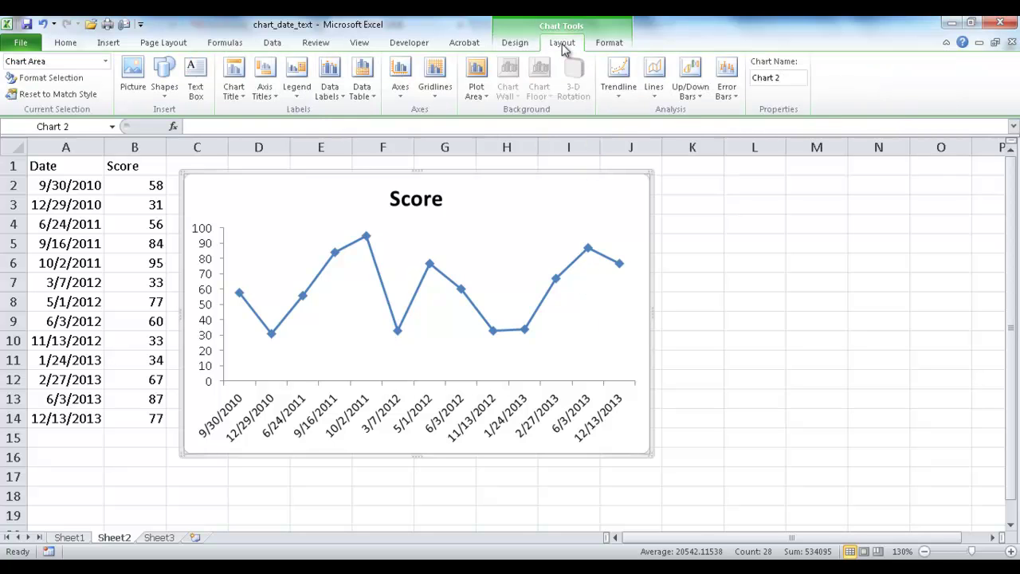
left_click(654, 99)
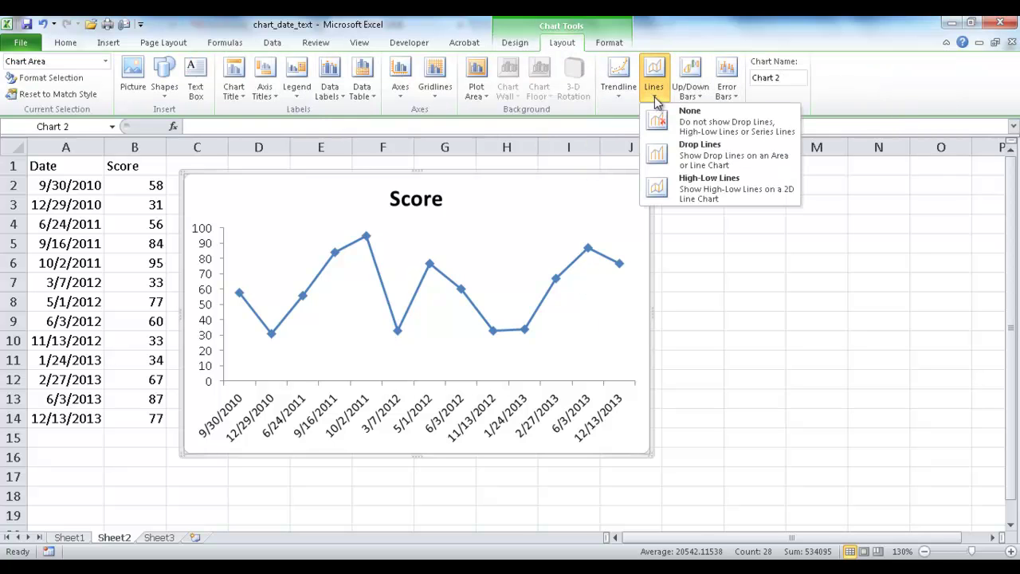
left_click(714, 161)
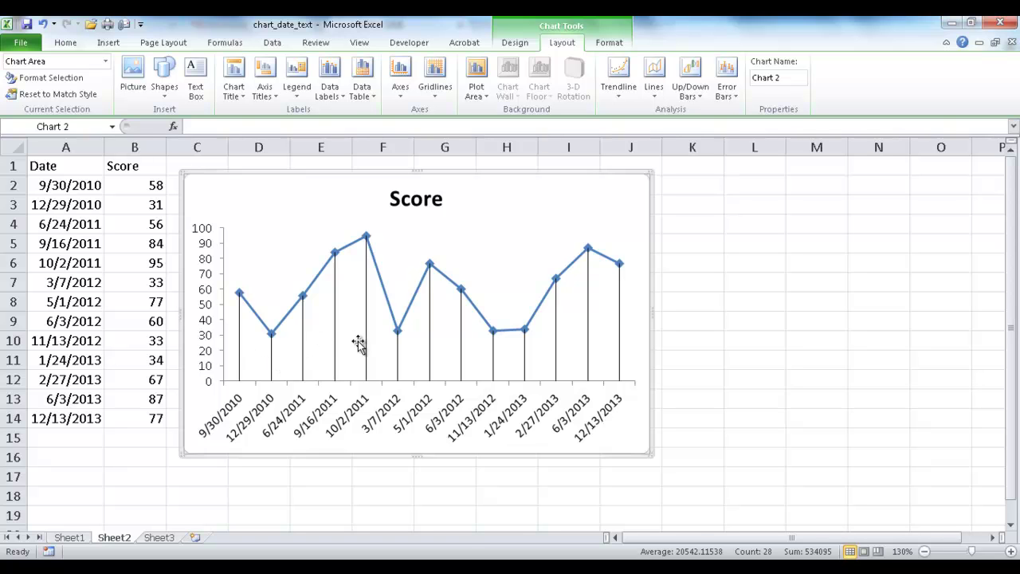
Change the horizontal axis type of the Score chart to Date axis
left_click(499, 426)
right_click(495, 425)
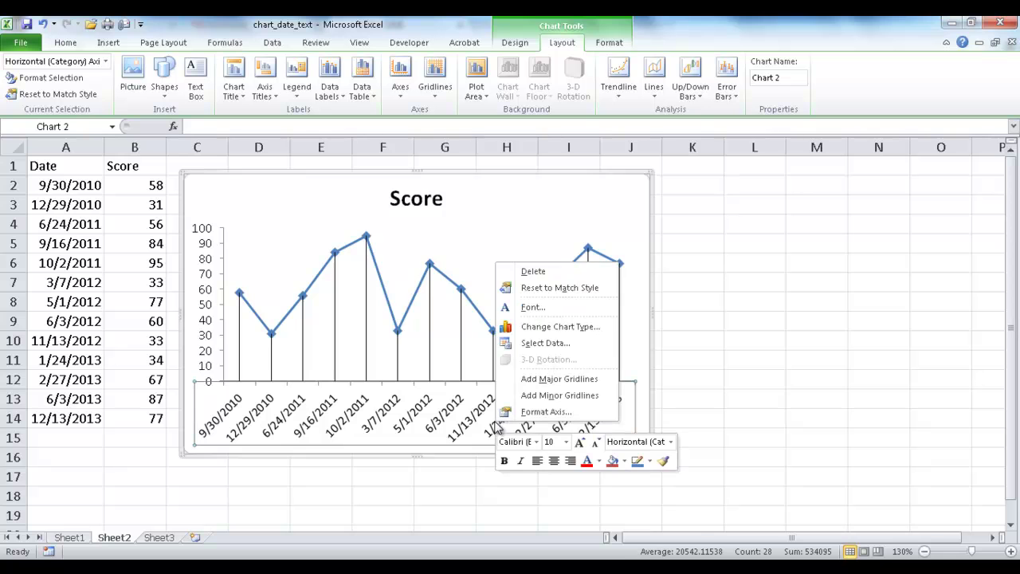
left_click(546, 412)
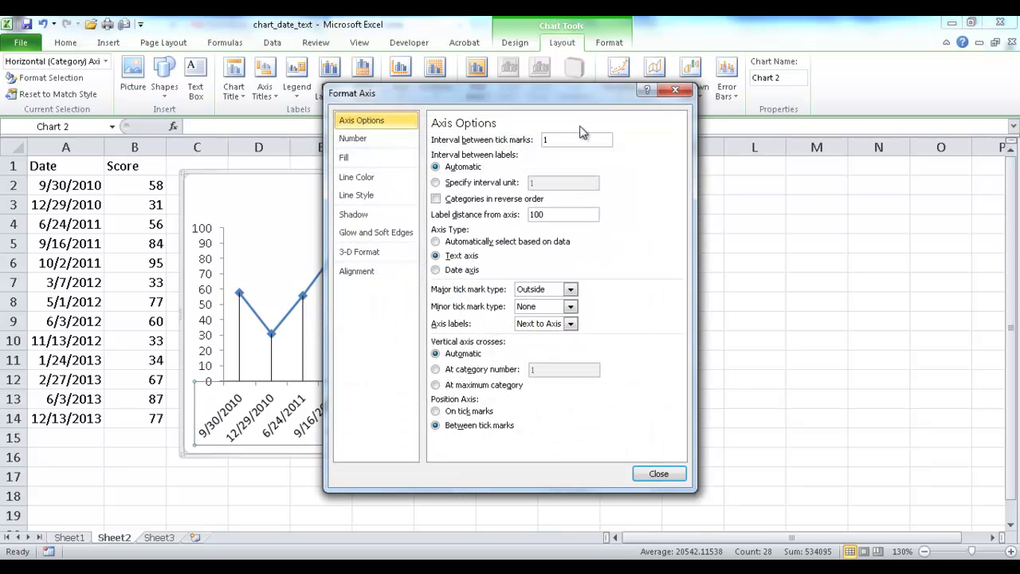
left_click_drag(561, 106, 908, 73)
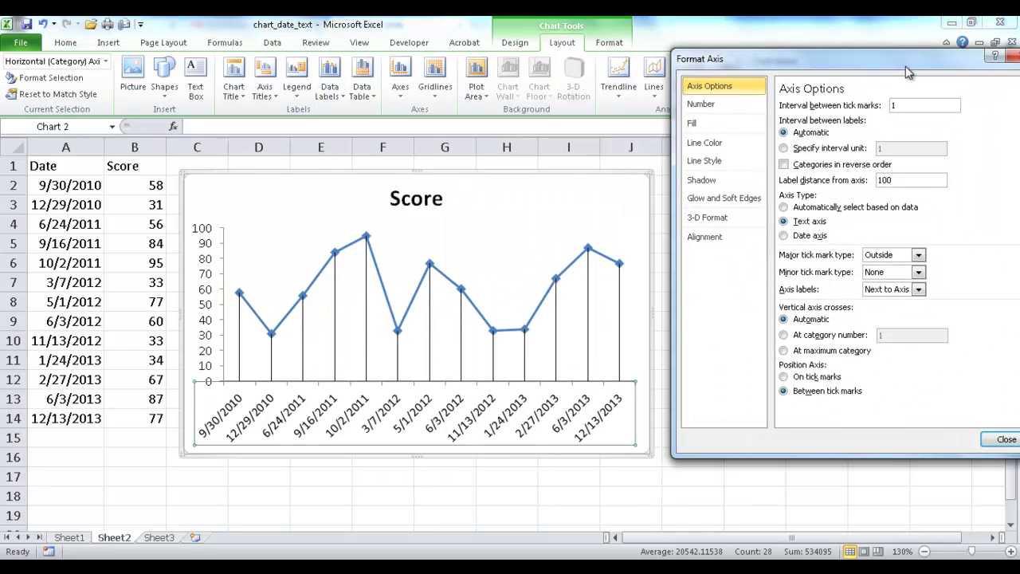
left_click(784, 236)
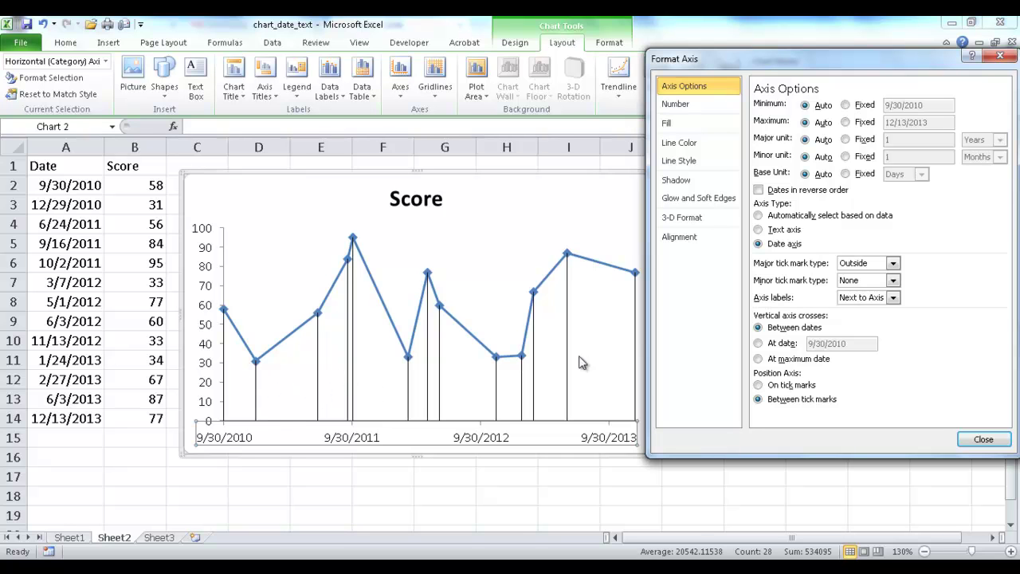
left_click(984, 439)
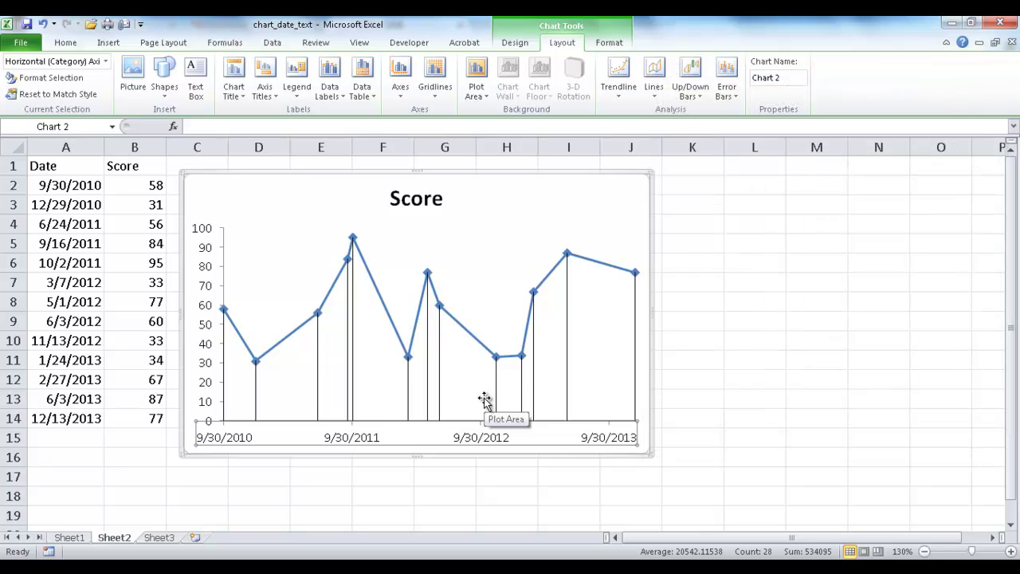
Switch the Score chart's horizontal axis back to the Text axis type and return to Sheet1
mouse_move(402, 352)
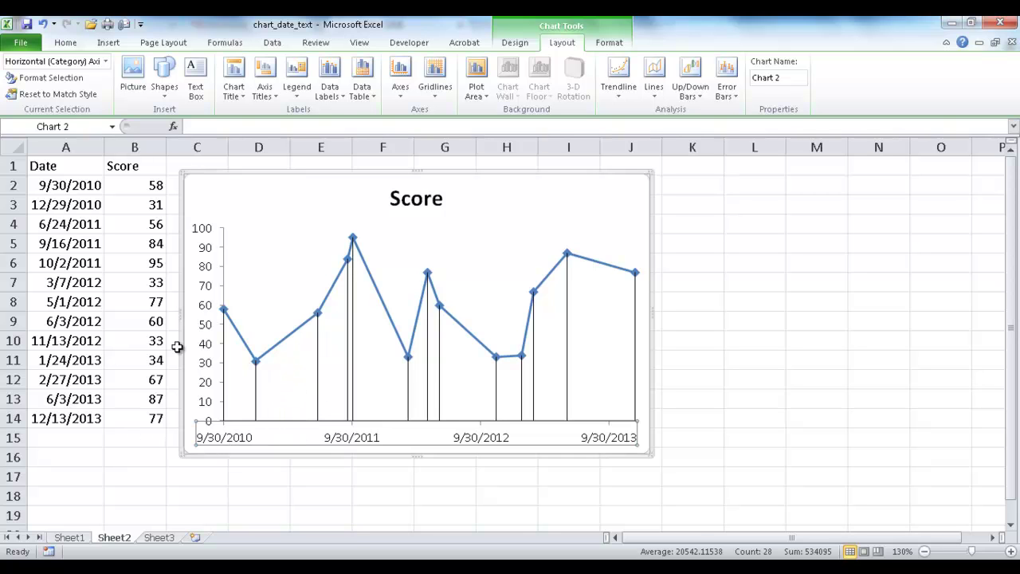
left_click_drag(72, 185, 72, 419)
left_click(337, 448)
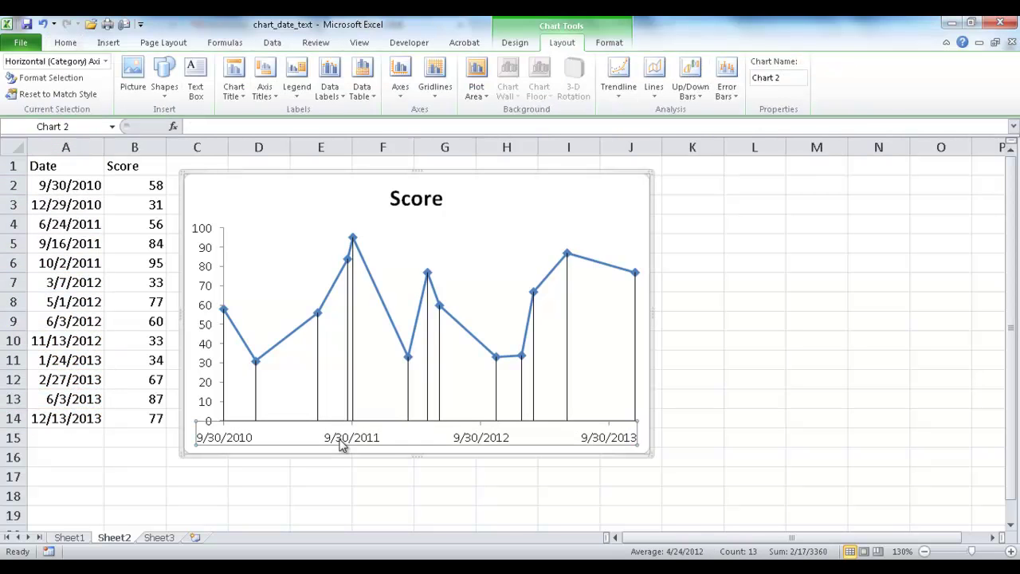
right_click(340, 447)
left_click(355, 429)
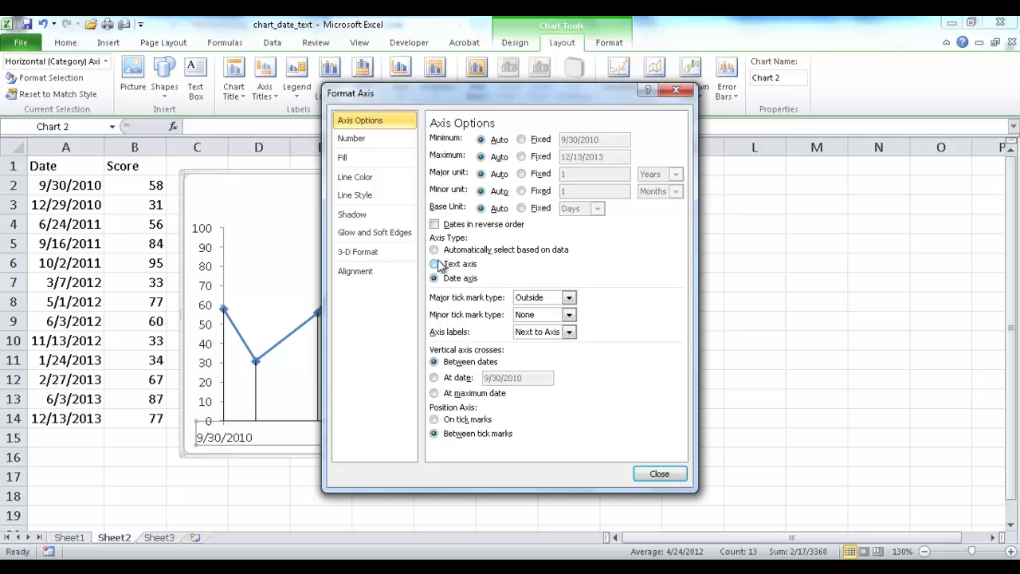
left_click(434, 264)
left_click(660, 474)
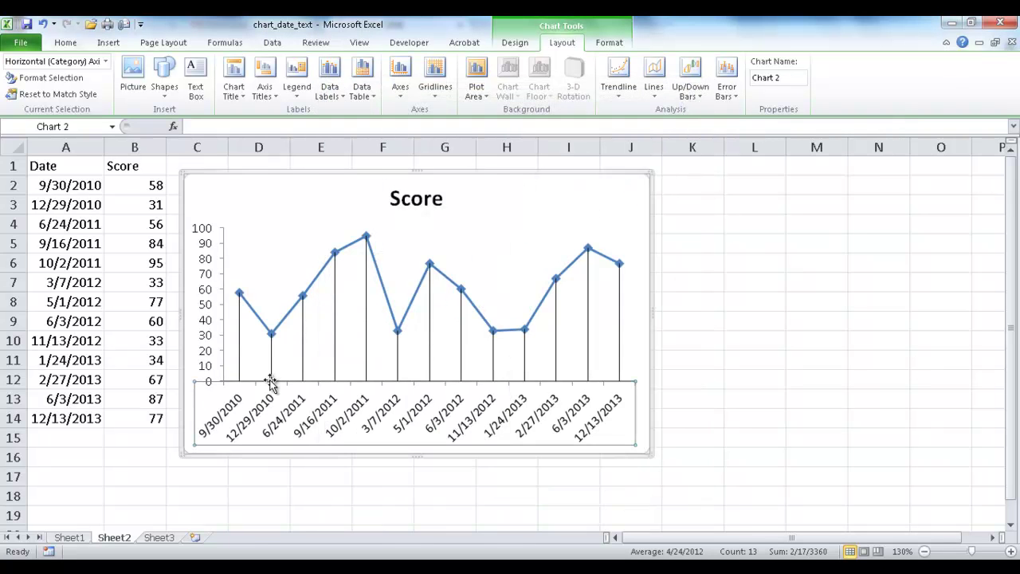
left_click(383, 496)
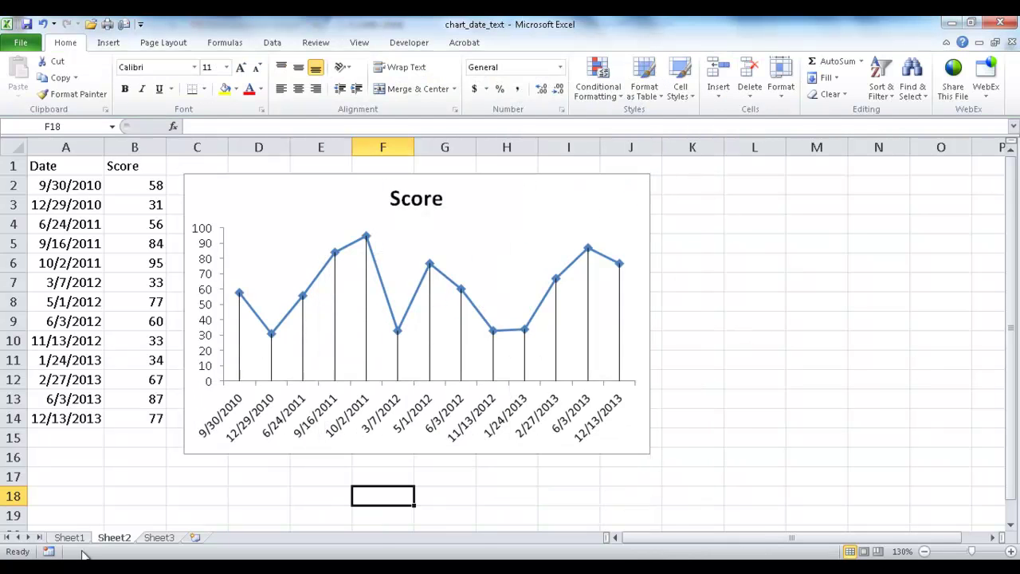
left_click(69, 539)
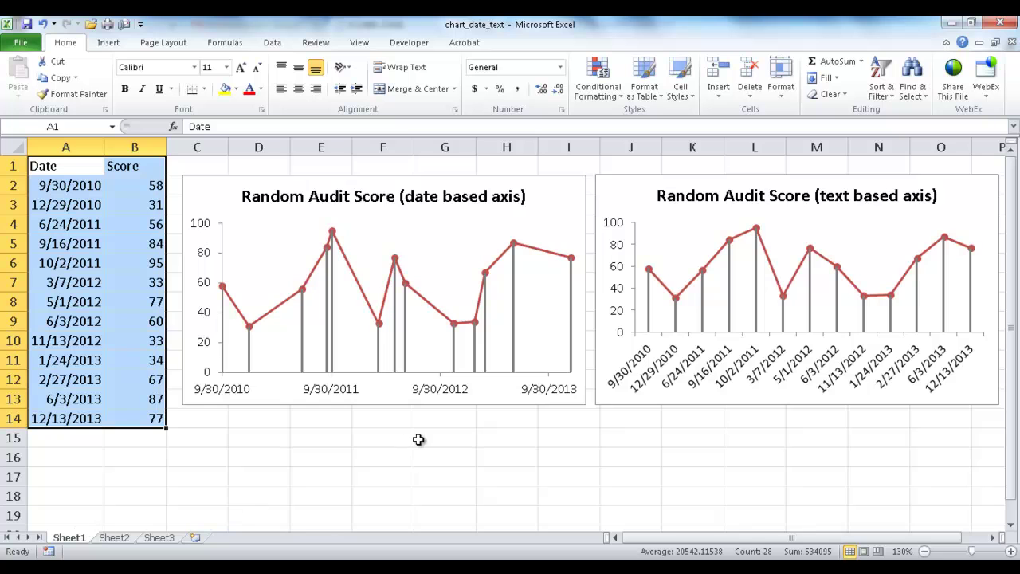